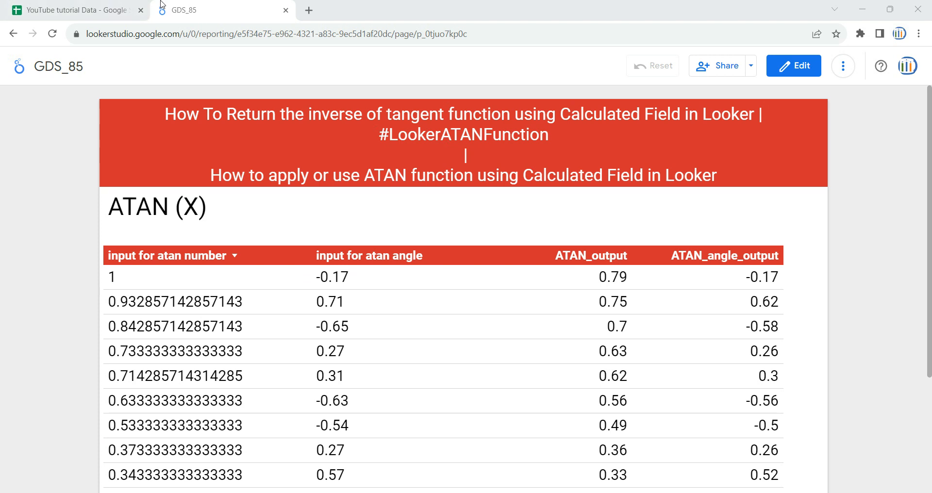
# Examine the atan number and atan angle columns in the Google Sheets source, plus the ATAN (X) syntax heading in the Looker Studio report
pyautogui.click(87, 10)
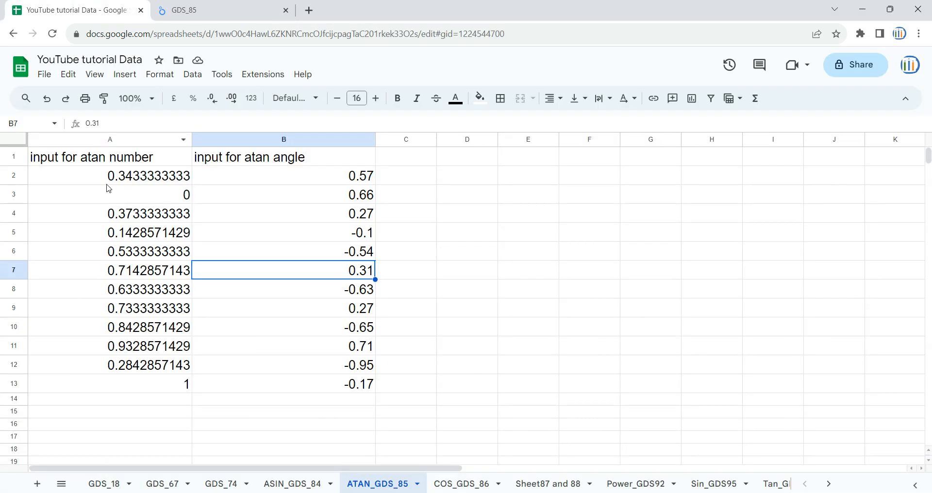
pyautogui.click(90, 160)
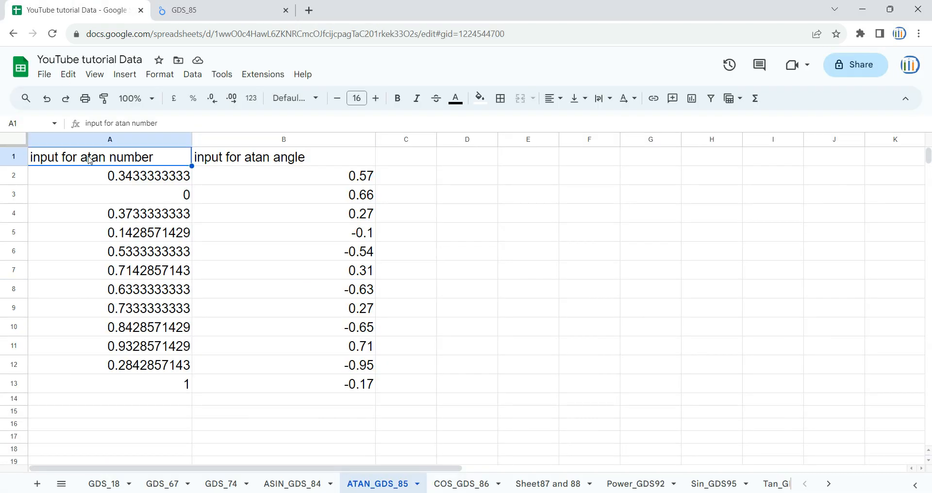
pyautogui.click(234, 162)
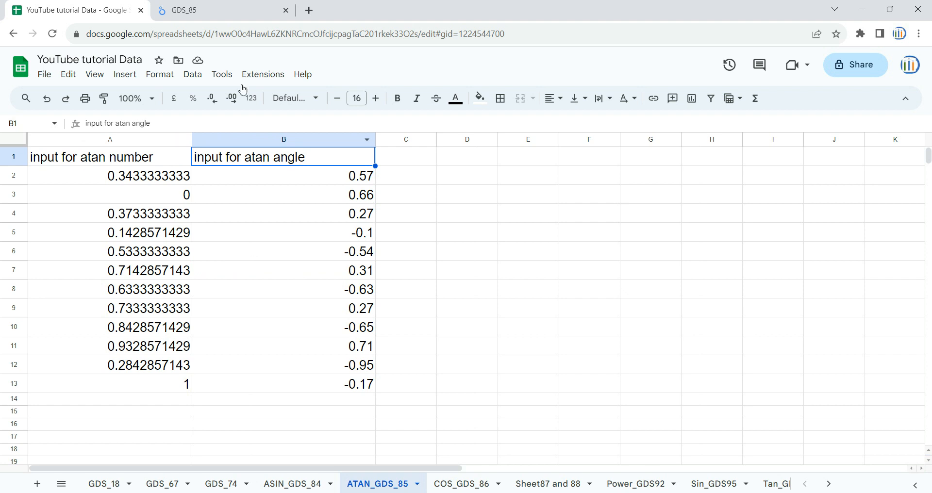
pyautogui.click(237, 8)
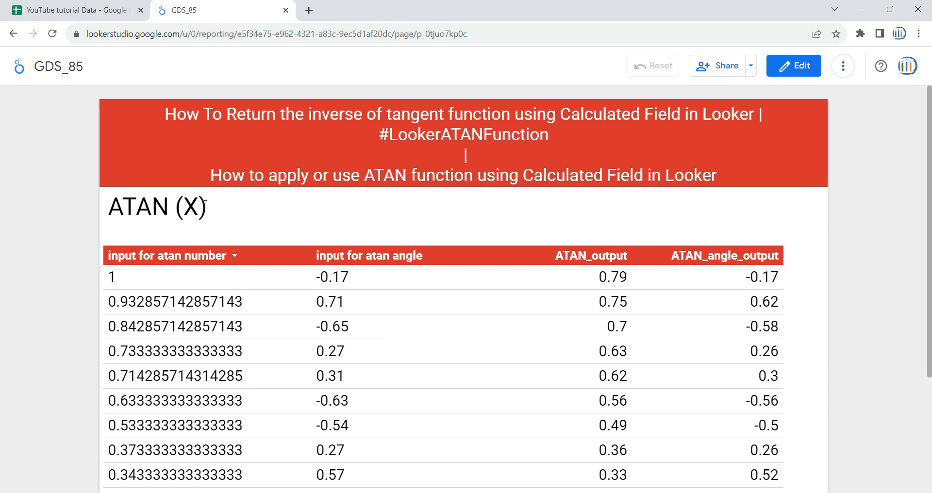
pyautogui.moveTo(214, 209); pyautogui.dragTo(166, 207)
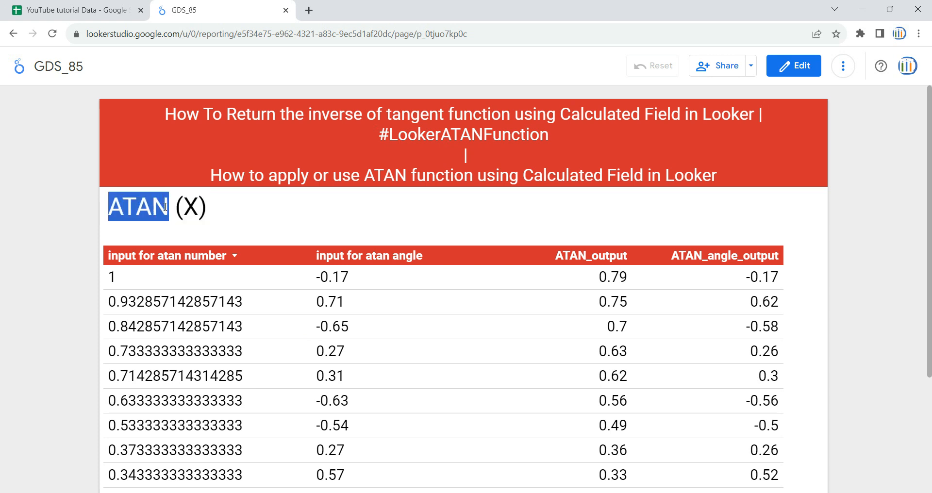
pyautogui.doubleClick(191, 206)
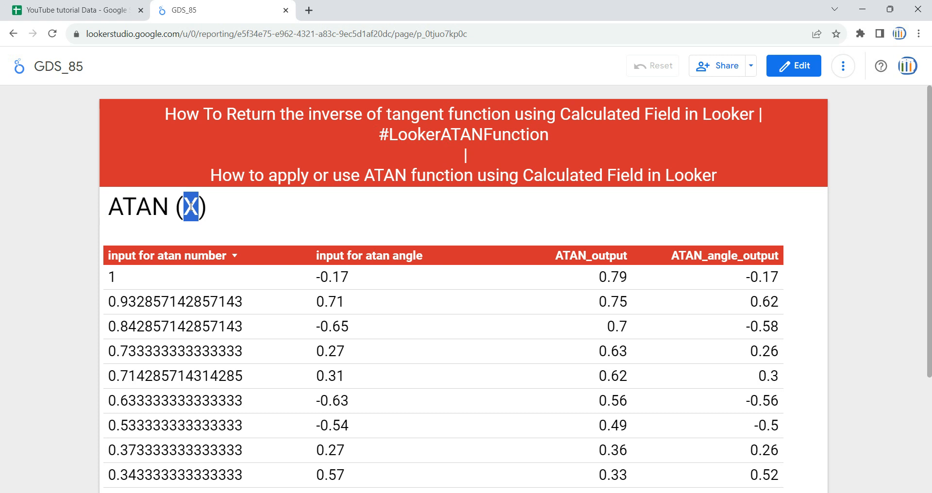
pyautogui.click(216, 222)
# Open the GDS_85 report for editing and add a new blank page
pyautogui.click(794, 71)
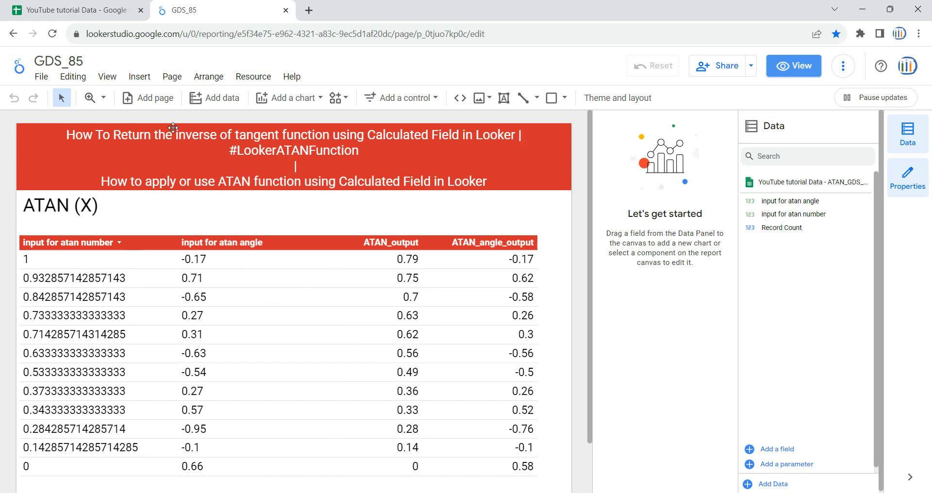
pyautogui.click(171, 77)
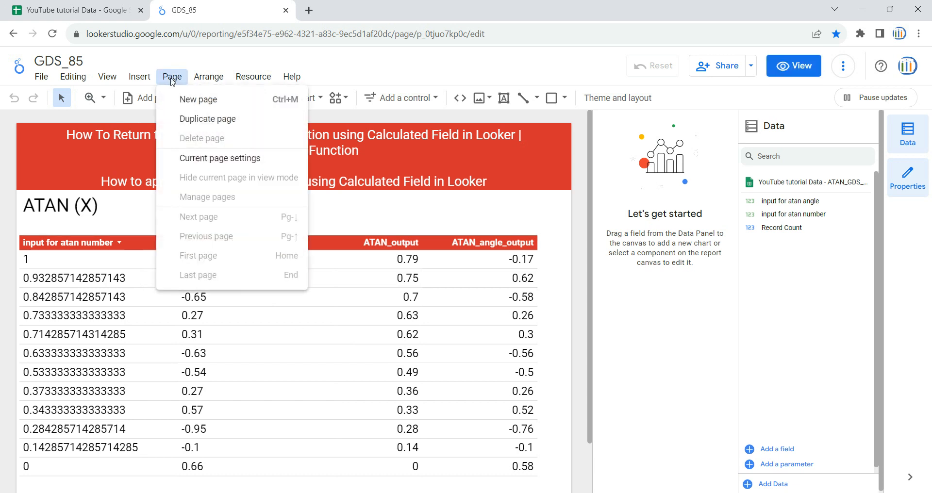
pyautogui.click(193, 100)
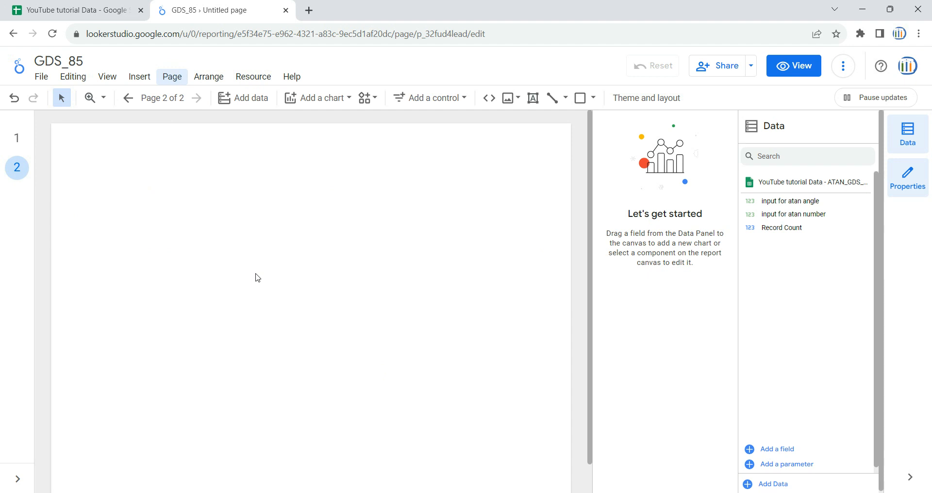
# Copy the red title banner from page 1 onto page 2 of the report
pyautogui.click(17, 137)
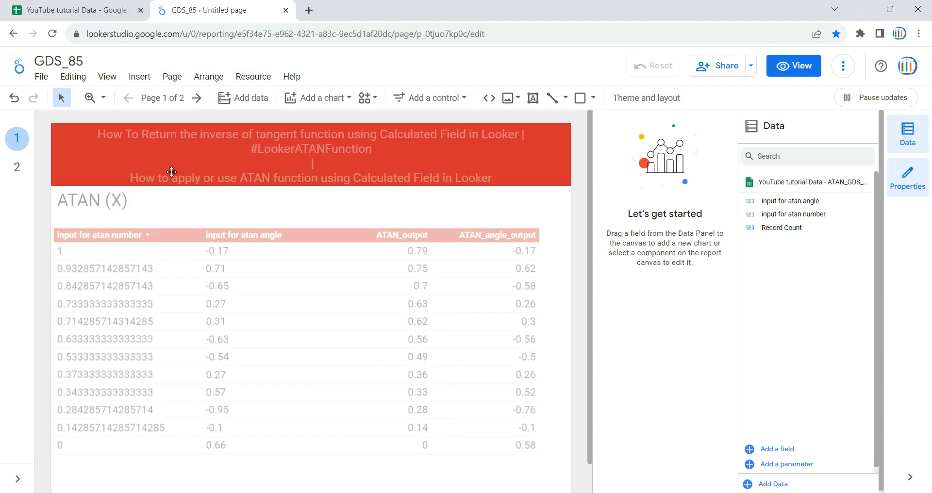
pyautogui.click(172, 172)
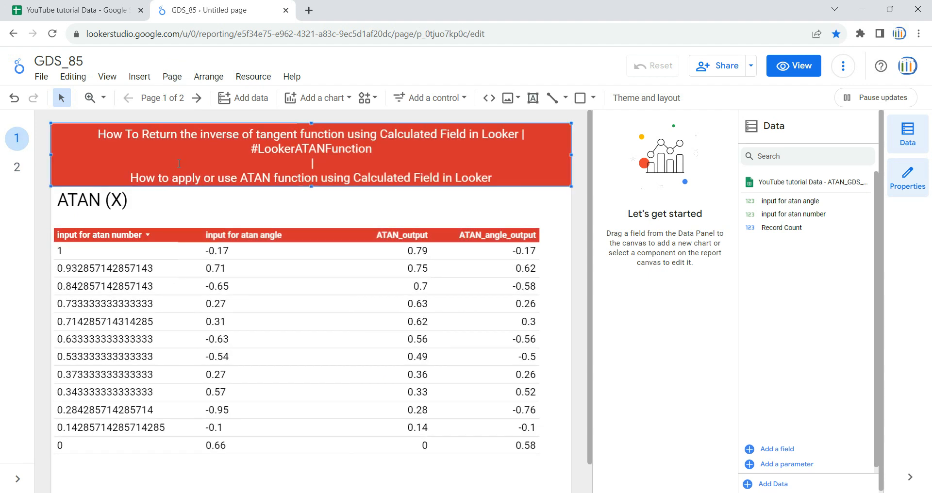
pyautogui.click(22, 172)
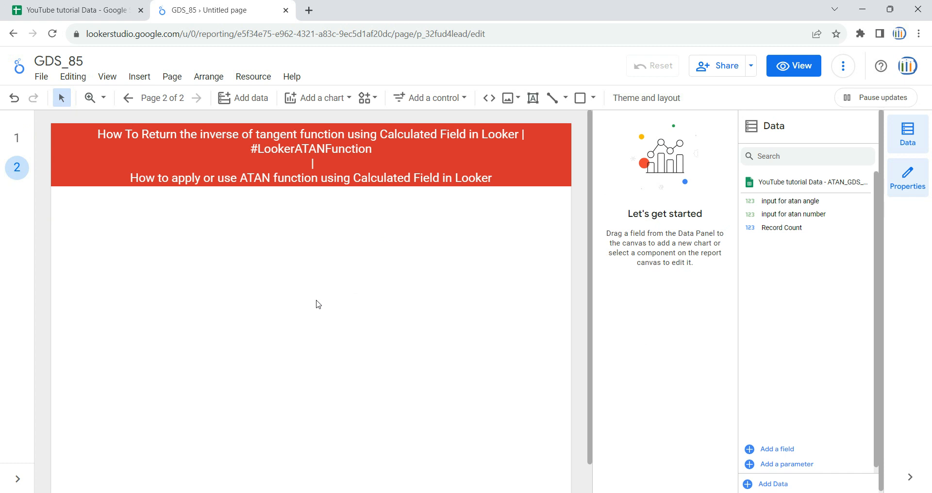
# Review the two input columns on the ATAN_GDS_85 sheet in Google Sheets and return to the Looker Studio report
pyautogui.click(122, 7)
pyautogui.click(99, 163)
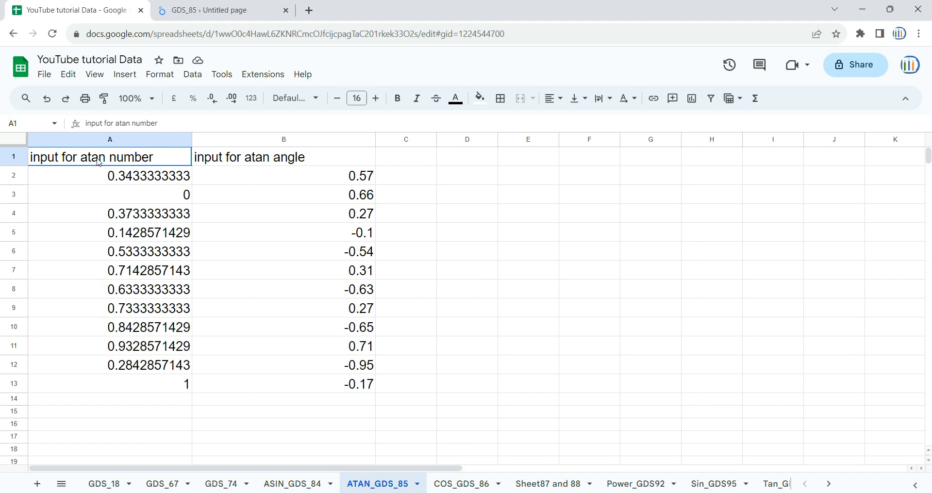
pyautogui.click(144, 138)
pyautogui.click(248, 146)
pyautogui.click(258, 199)
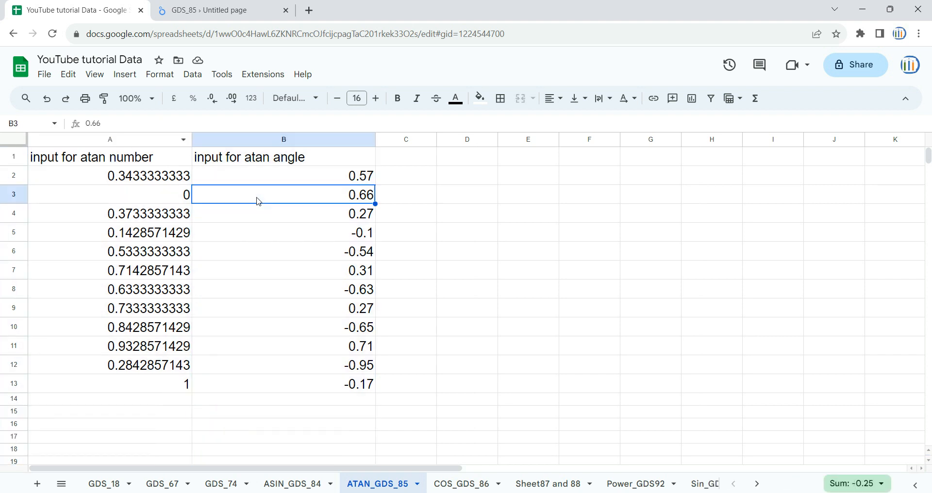
pyautogui.click(213, 10)
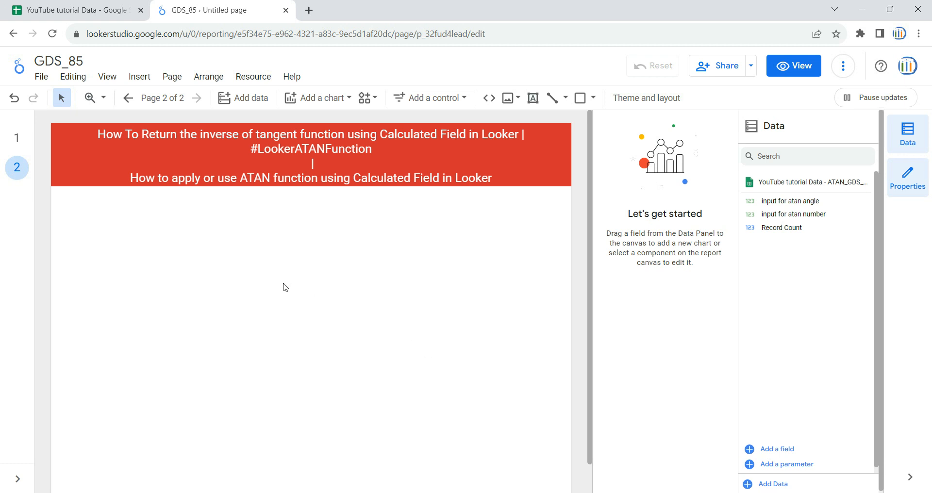
# Insert a table chart filling most of the area below the title banner and narrow its input for atan number column
pyautogui.click(327, 99)
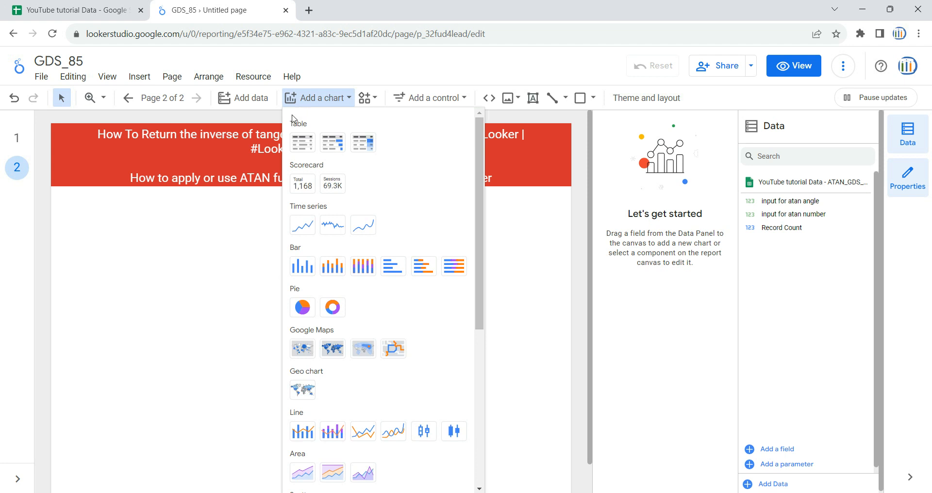
pyautogui.click(302, 142)
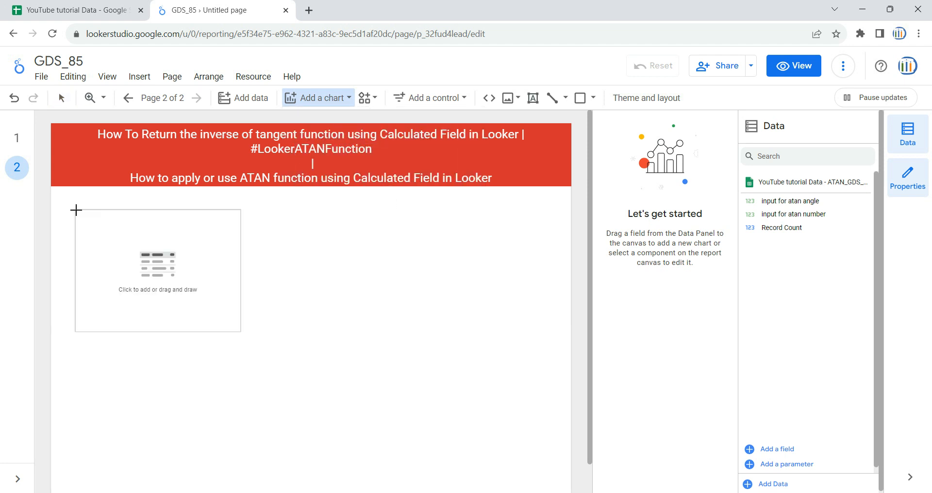
pyautogui.press('Escape')
pyautogui.moveTo(75, 203); pyautogui.dragTo(549, 470)
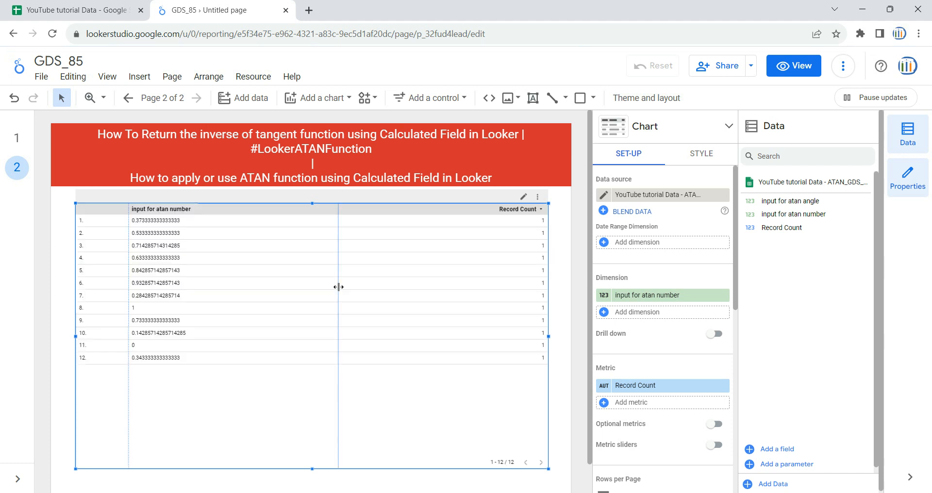
pyautogui.moveTo(338, 287); pyautogui.dragTo(236, 289)
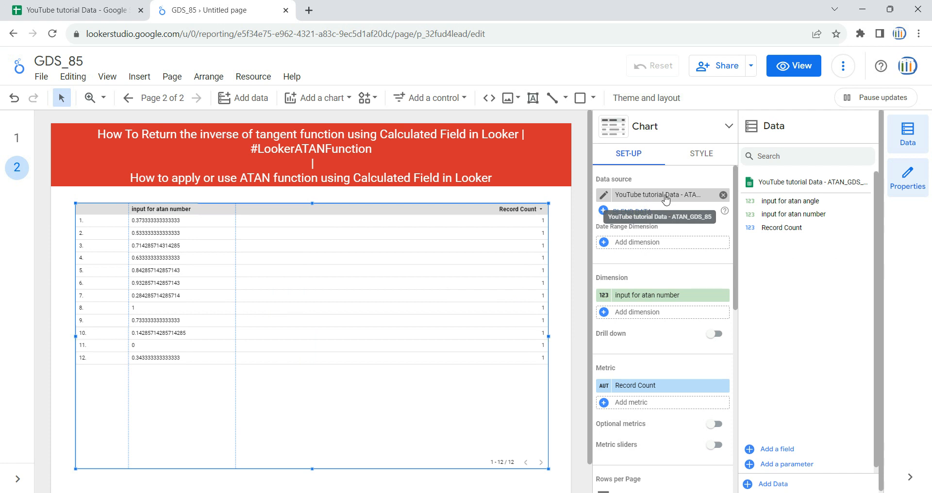
# Check the new table's data source against the ATAN_GDS_85 sheet, the finished table on page 1 and the available data sources
pyautogui.click(58, 9)
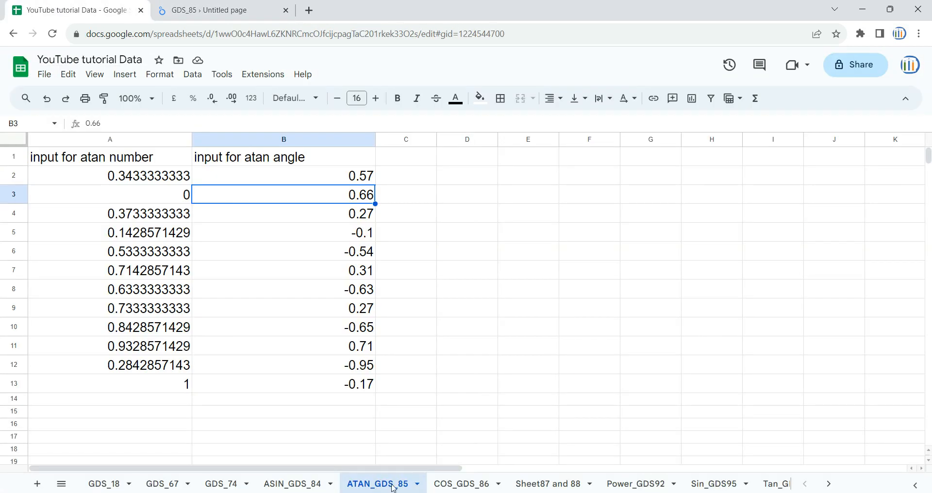
pyautogui.click(255, 9)
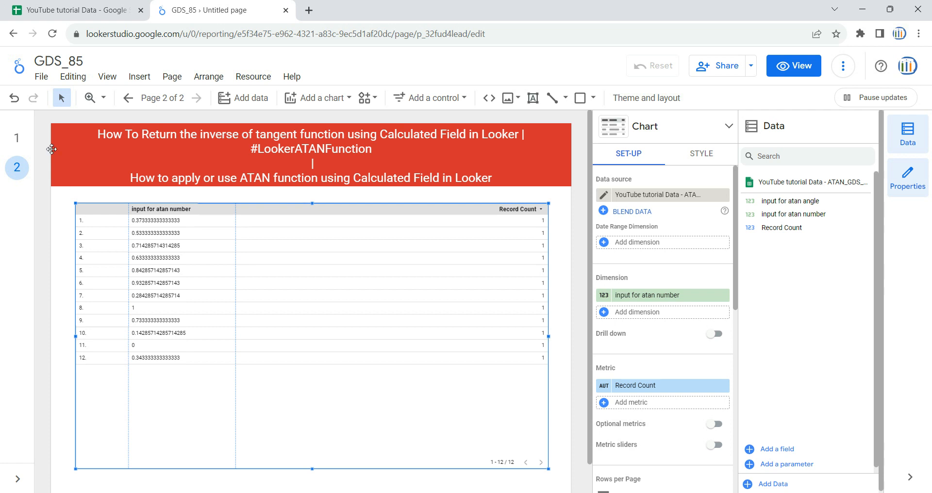
pyautogui.click(17, 139)
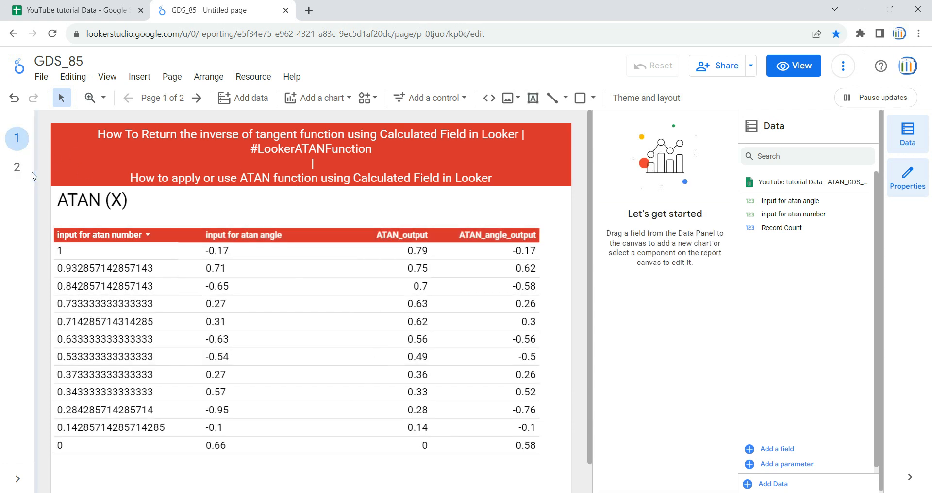
pyautogui.click(18, 167)
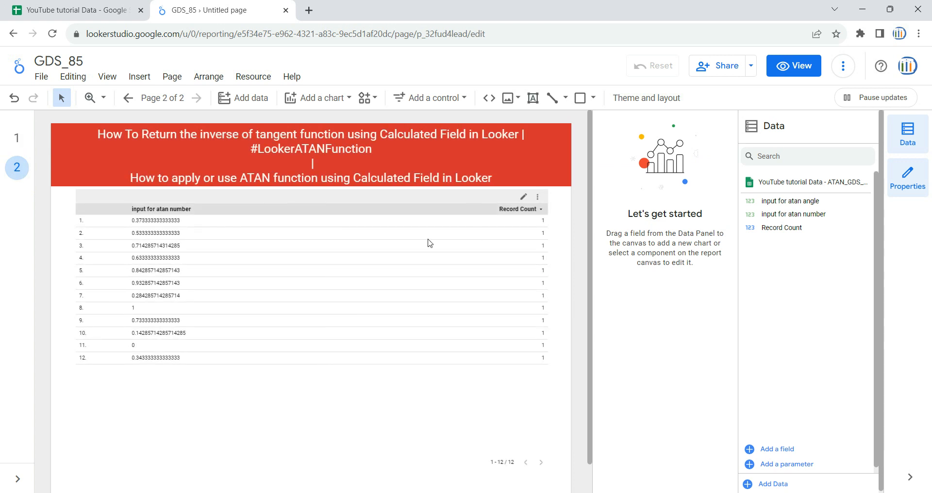
pyautogui.click(354, 382)
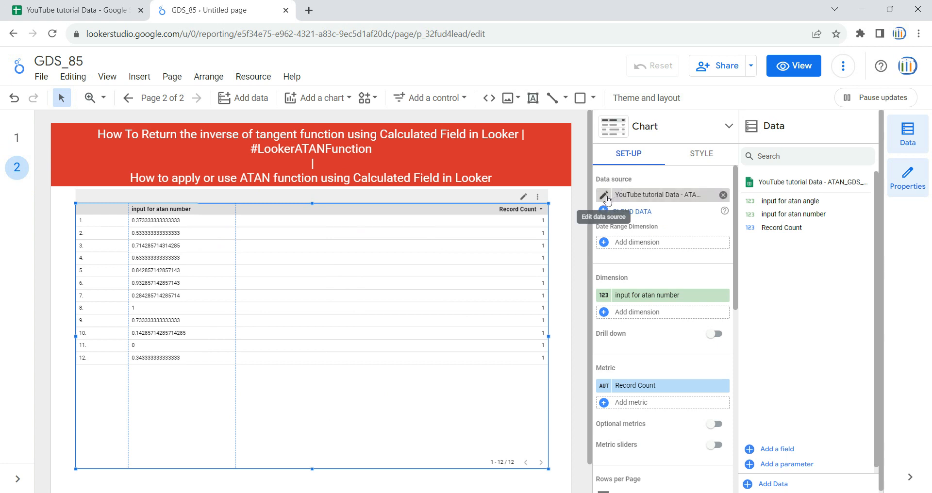
pyautogui.click(641, 194)
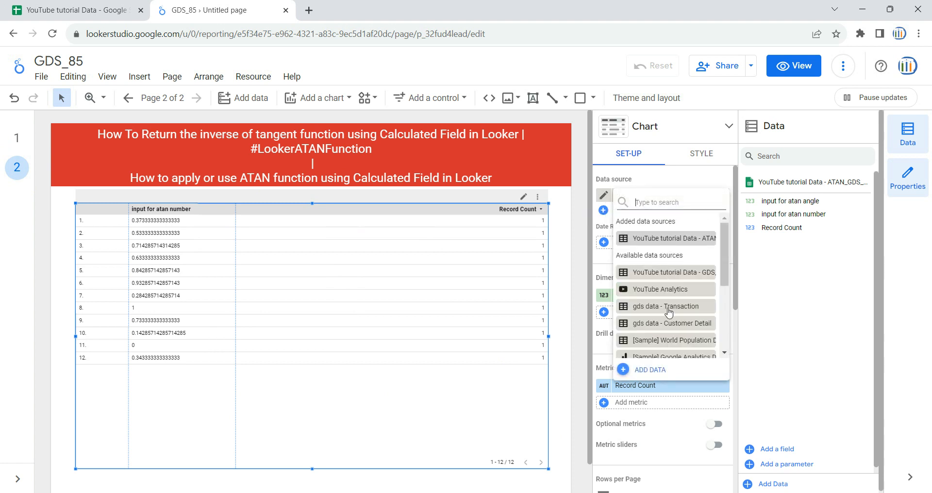
pyautogui.scroll(-3, 669, 315)
pyautogui.click(798, 298)
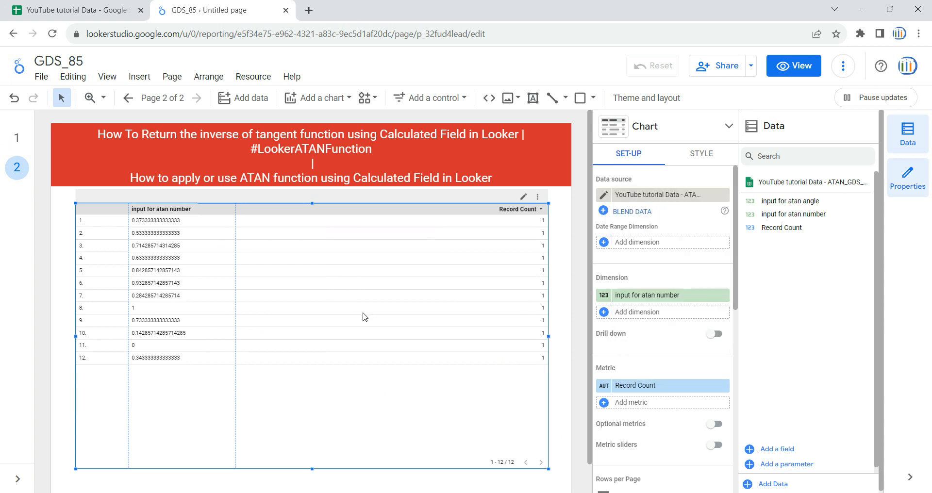
# Remove the table's default dimension, check column A of the source sheet, and add input for atan number as the dimension
pyautogui.click(723, 296)
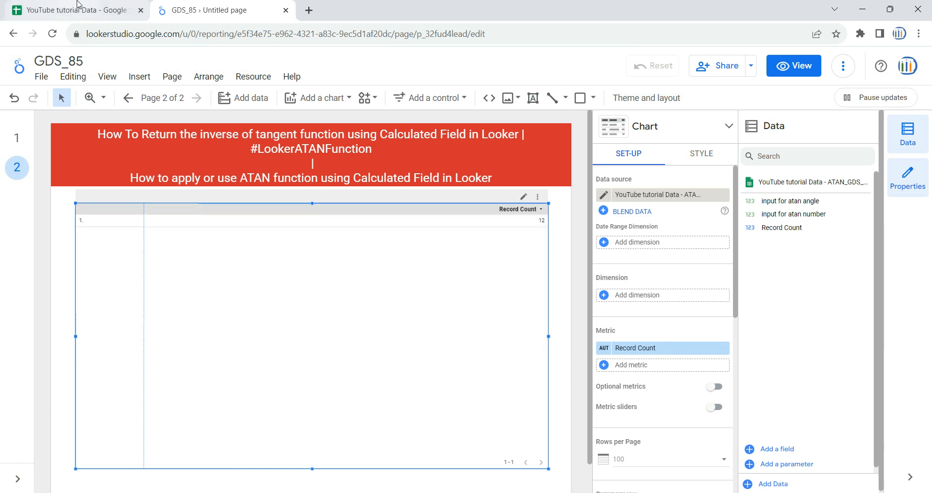
pyautogui.click(78, 6)
pyautogui.click(112, 140)
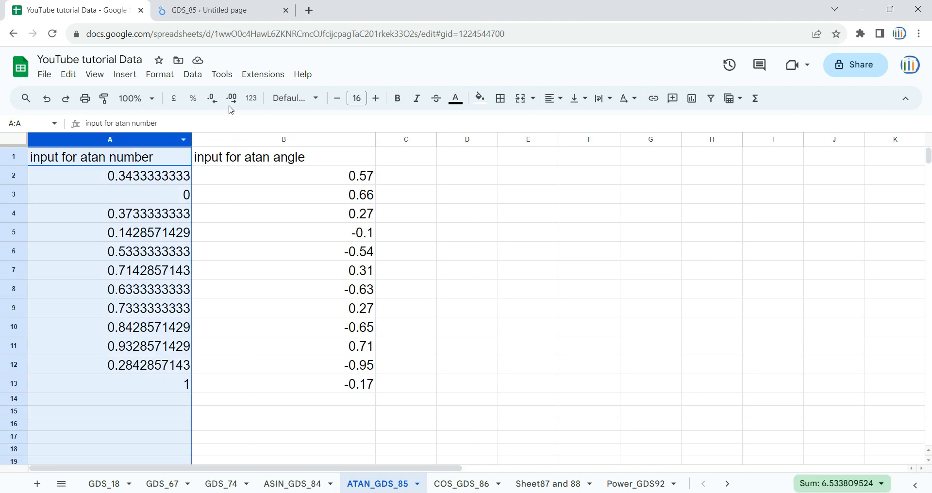
pyautogui.click(219, 9)
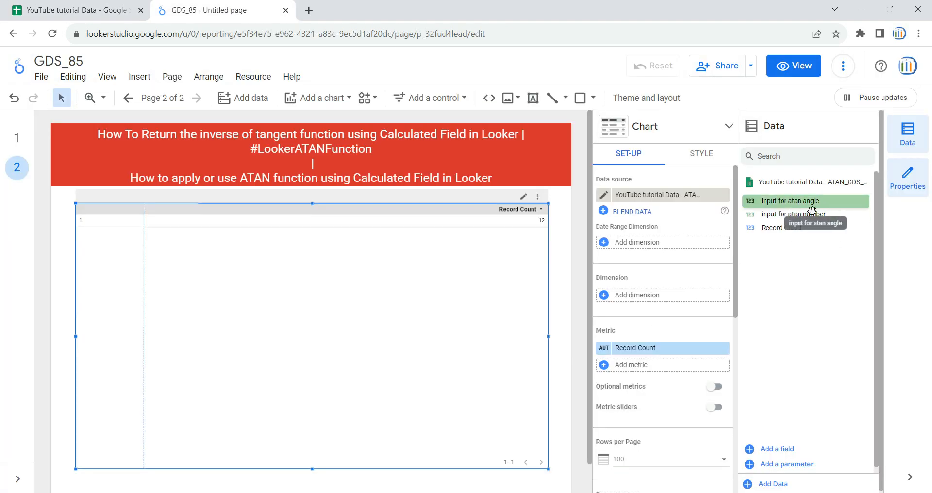
pyautogui.moveTo(791, 218); pyautogui.dragTo(666, 301)
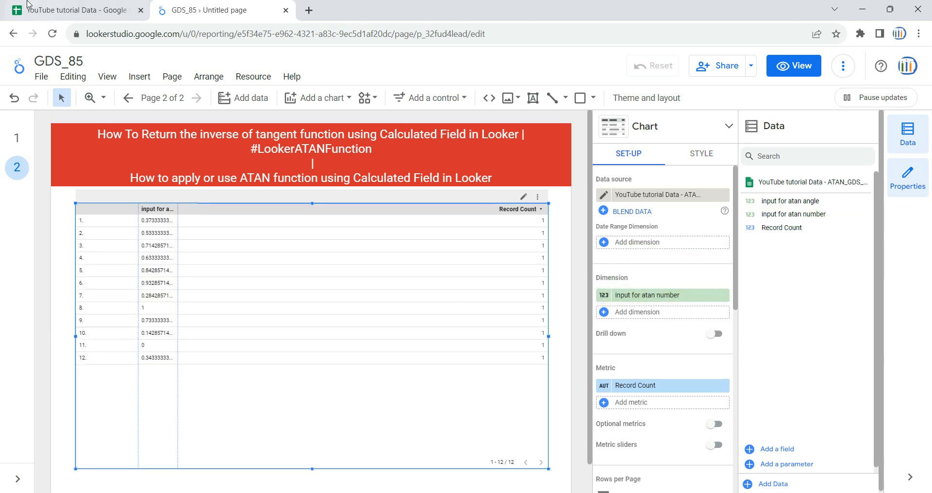
# Add input for atan angle as the table's second dimension after checking column B of the source sheet, and widen the dimension columns
pyautogui.click(30, 7)
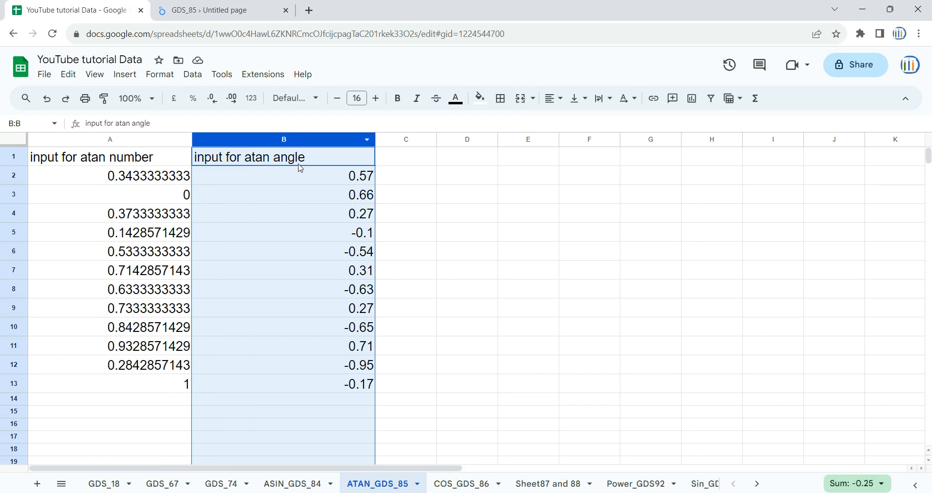
pyautogui.click(225, 10)
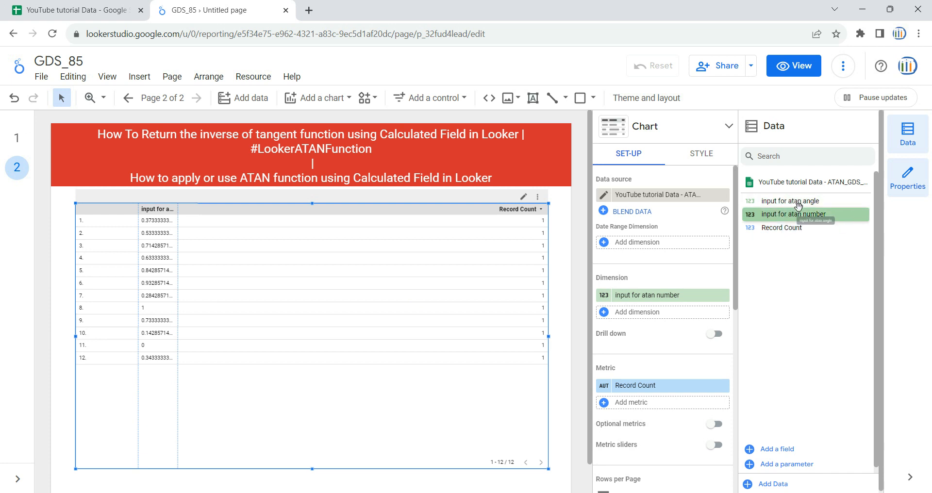
pyautogui.moveTo(780, 203); pyautogui.dragTo(668, 321)
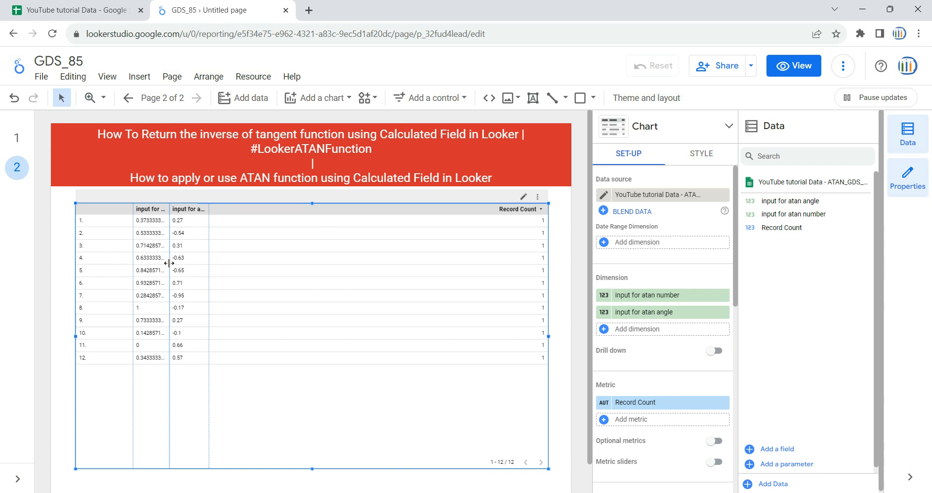
pyautogui.moveTo(169, 263); pyautogui.dragTo(248, 265)
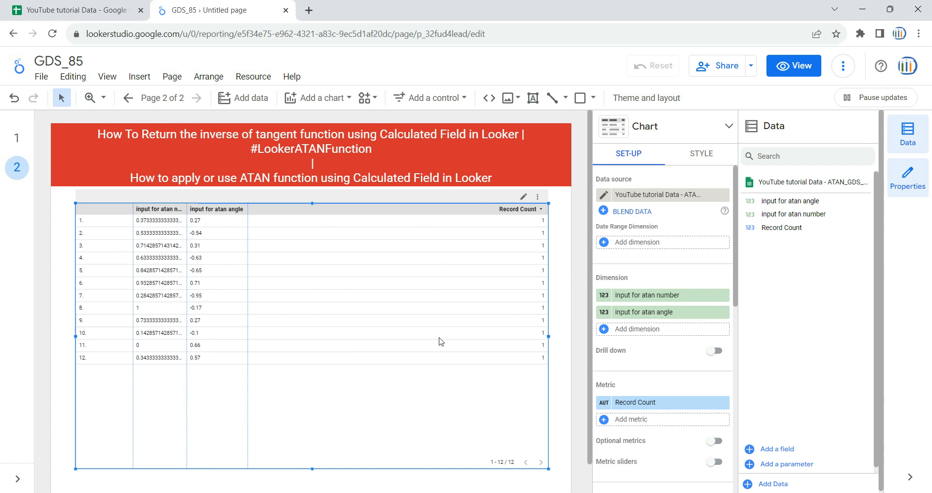
# Remove the Record Count metric from the table and start a new calculated metric field named Atan_output
pyautogui.scroll(-1, 680, 360)
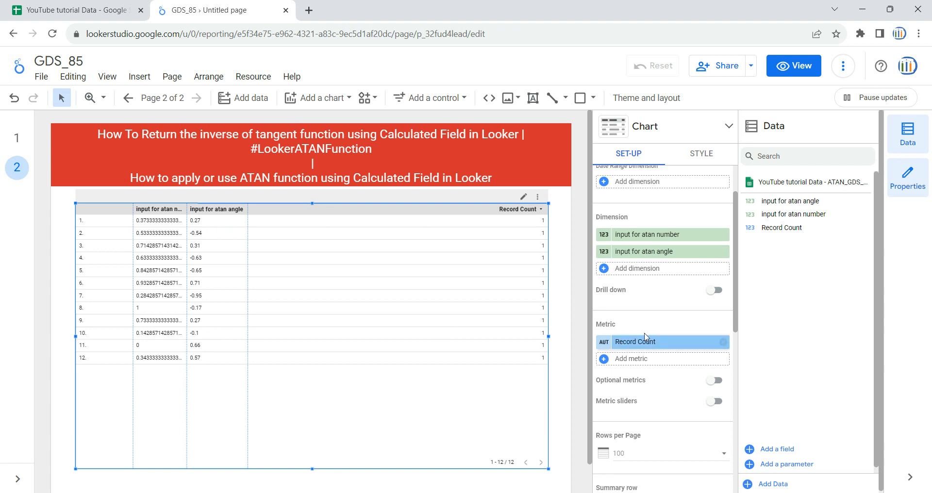
pyautogui.click(724, 343)
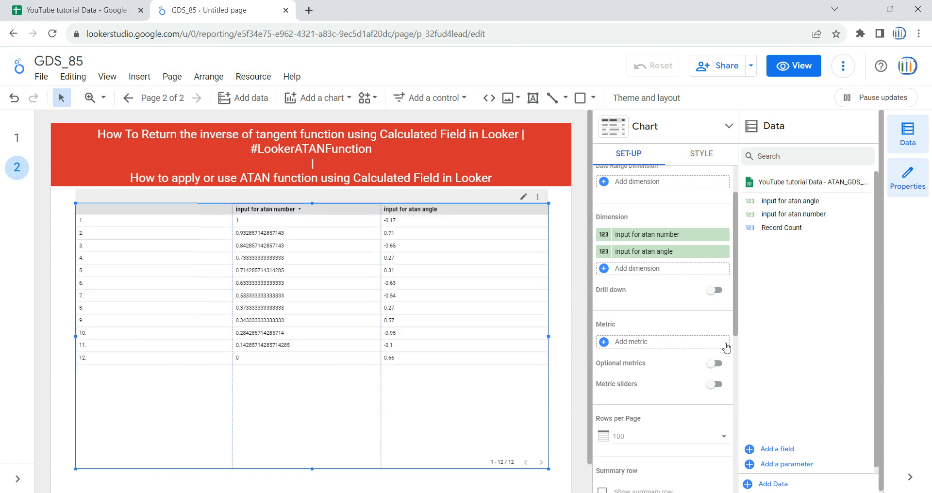
pyautogui.click(651, 344)
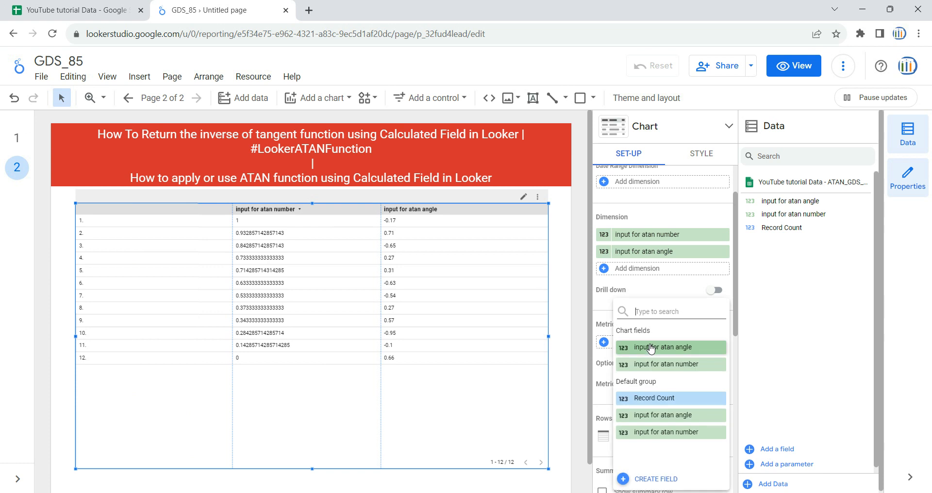
pyautogui.click(649, 479)
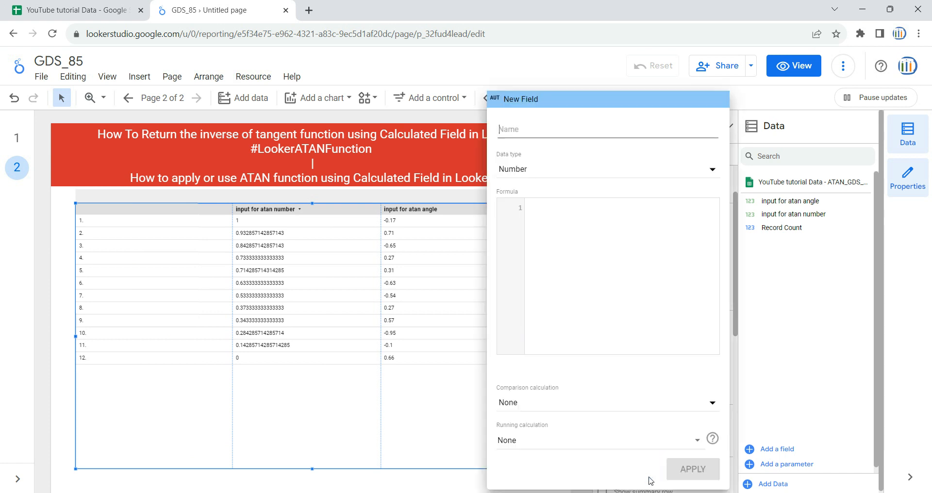
pyautogui.click(536, 136)
pyautogui.write('Ata')
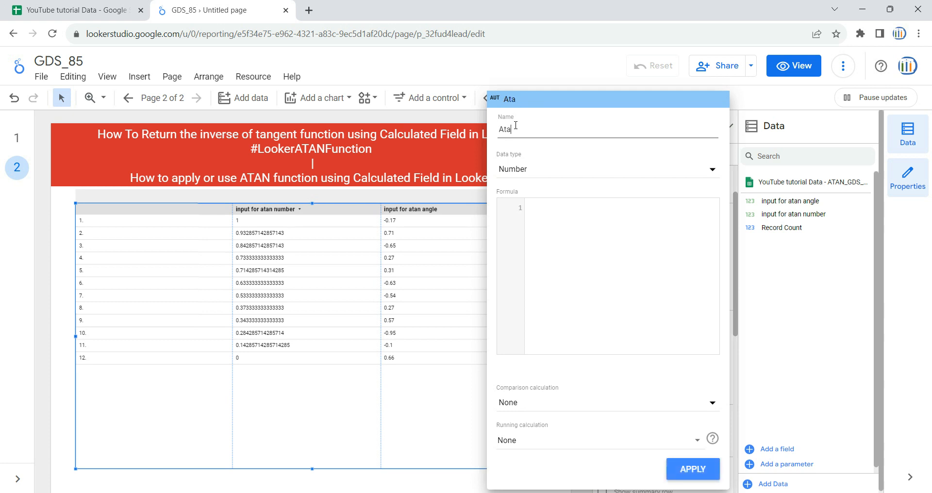
pyautogui.write('n_output')
pyautogui.click(610, 225)
# Check the finished ATAN table on page 1 for reference and return to page 2
pyautogui.click(14, 142)
pyautogui.click(13, 142)
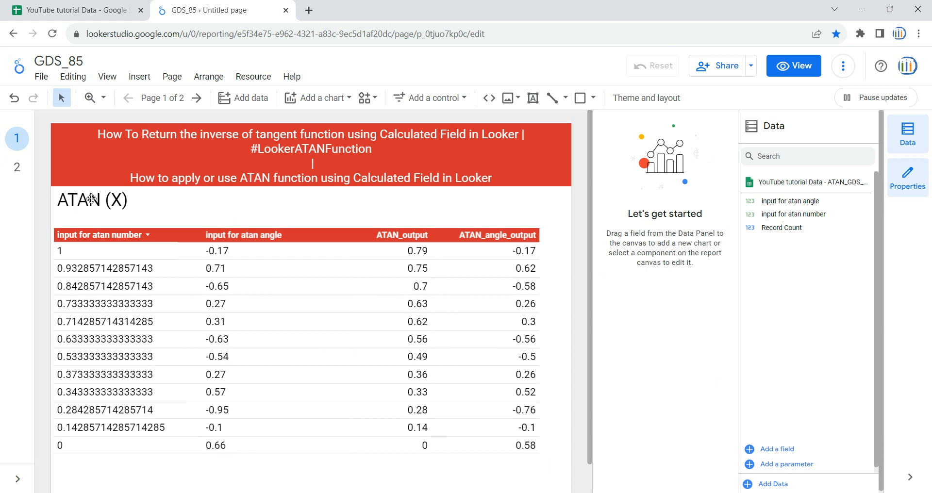
pyautogui.click(18, 170)
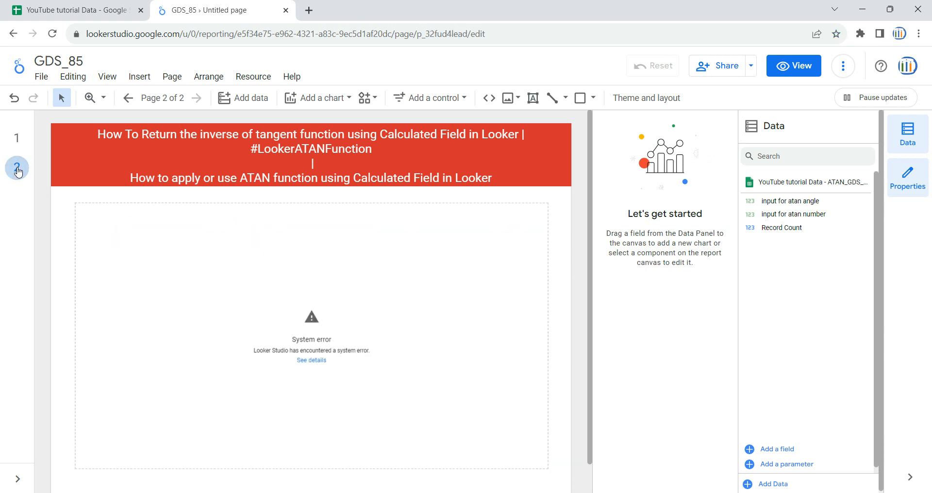
# Reopen the table's Atan_output metric for editing and insert the ATAN function in its formula
pyautogui.click(446, 317)
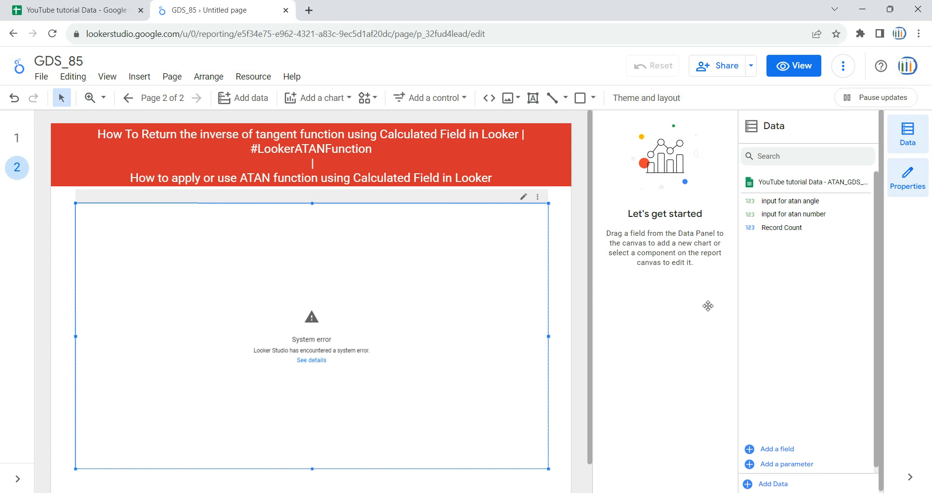
pyautogui.click(664, 410)
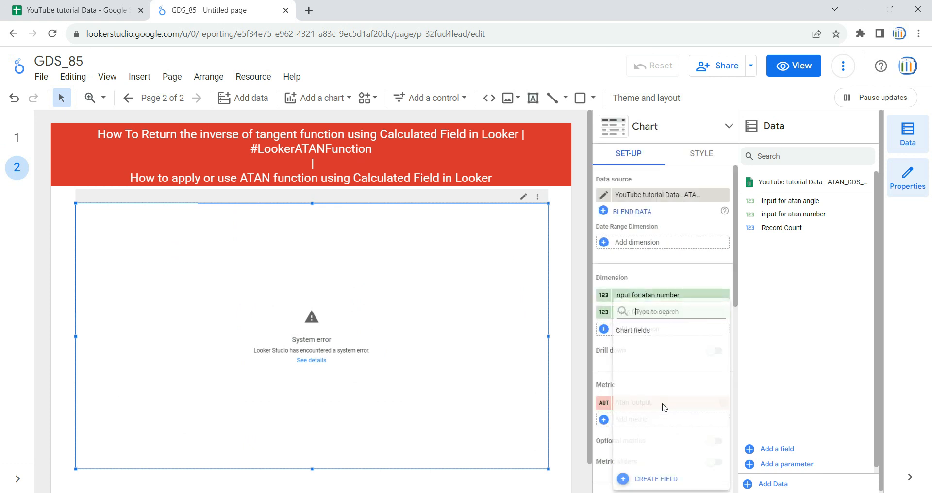
pyautogui.click(604, 404)
pyautogui.click(588, 211)
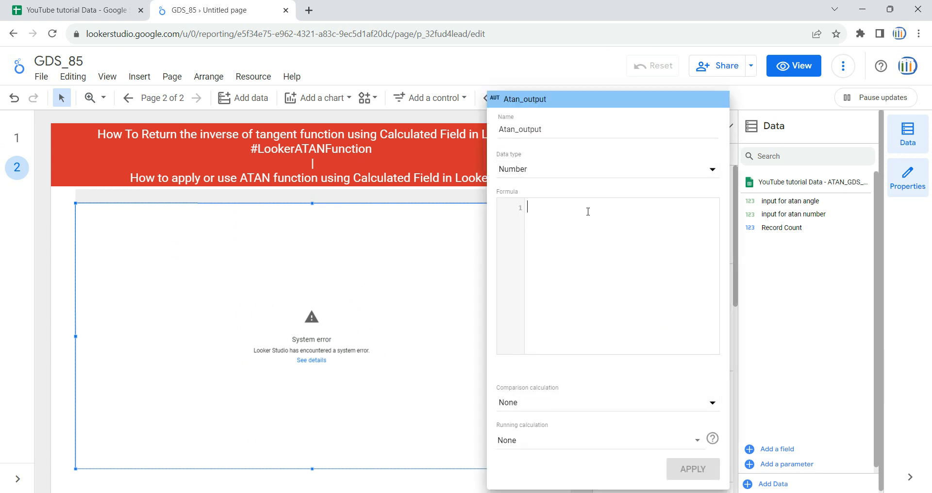
pyautogui.write('ats')
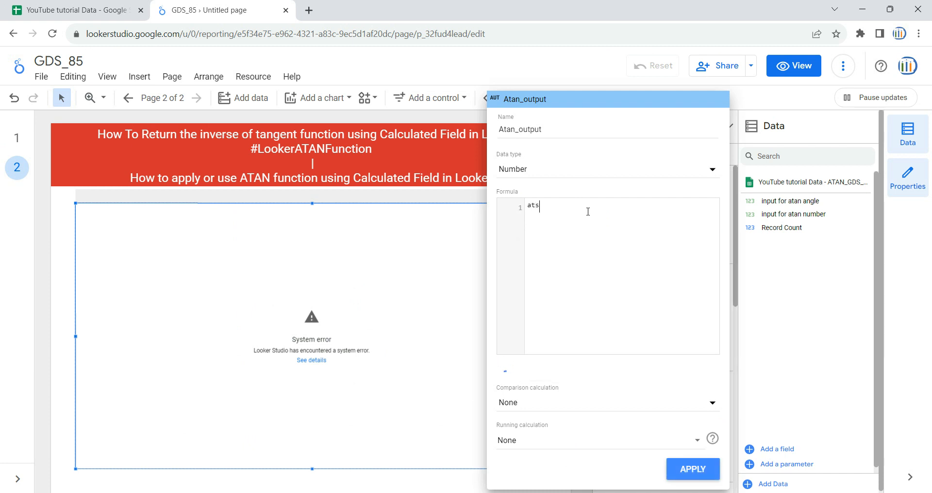
pyautogui.press('BackSpace')
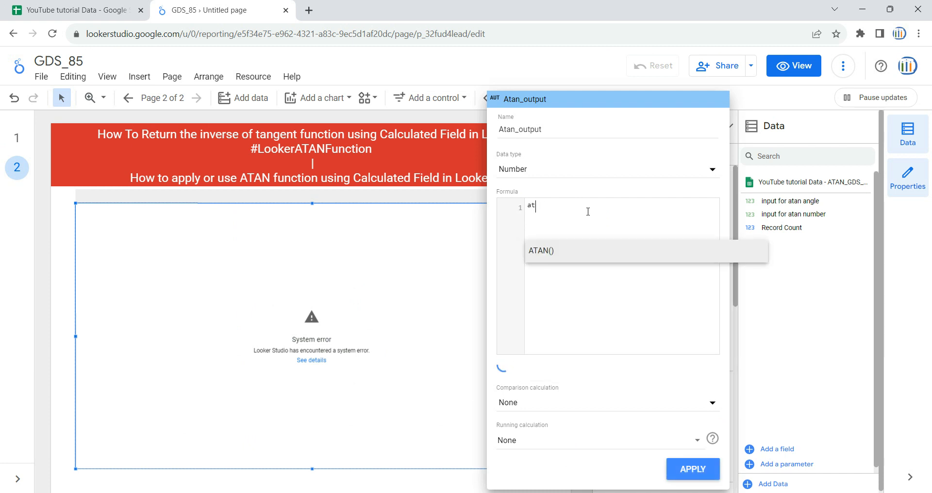
pyautogui.click(552, 260)
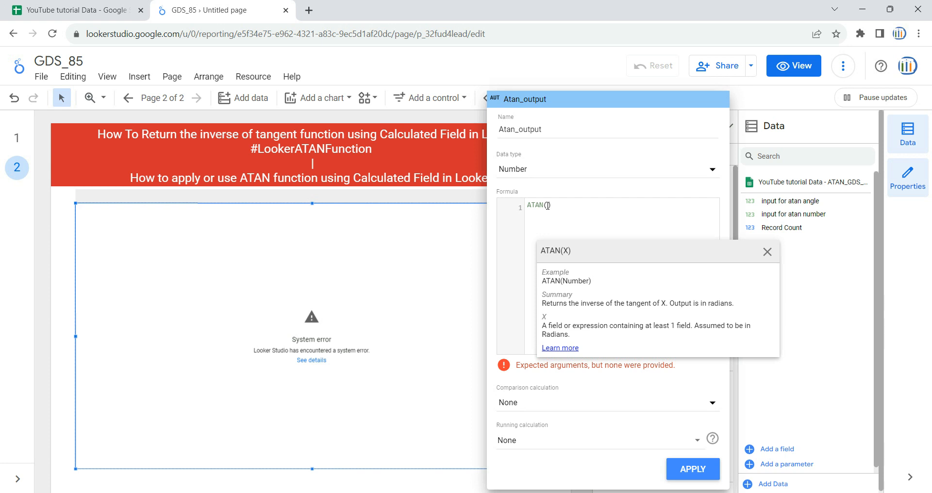
# Check the column A heading in the source sheet, complete the formula as ATAN(input for atan number), and apply it, widening the Atan_output column
pyautogui.click(78, 10)
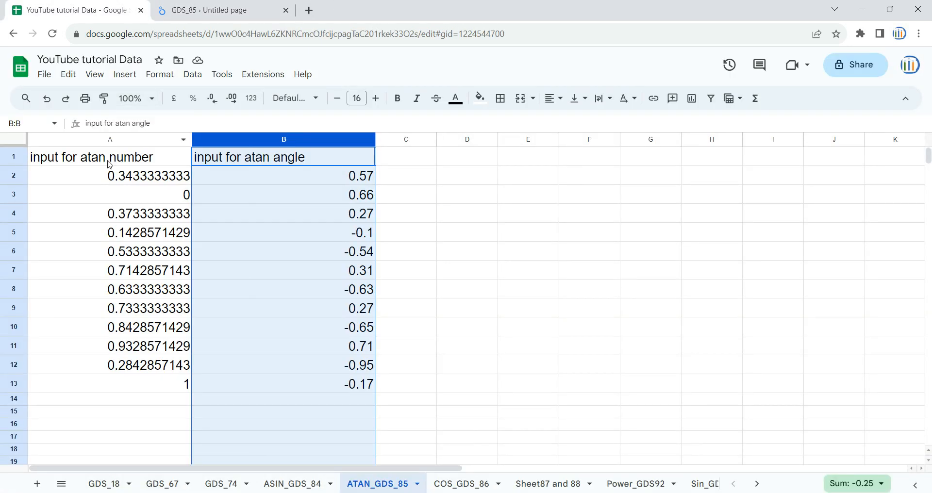
pyautogui.click(100, 156)
pyautogui.click(209, 10)
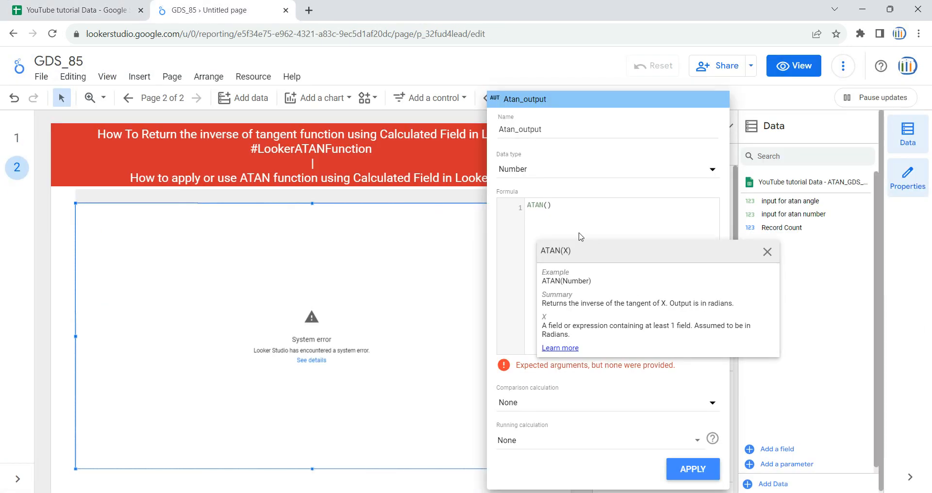
pyautogui.write('input')
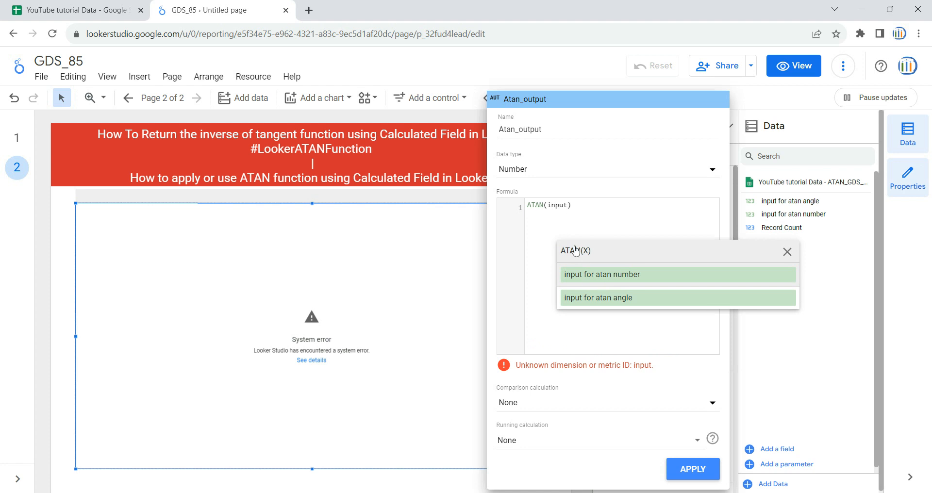
pyautogui.click(604, 275)
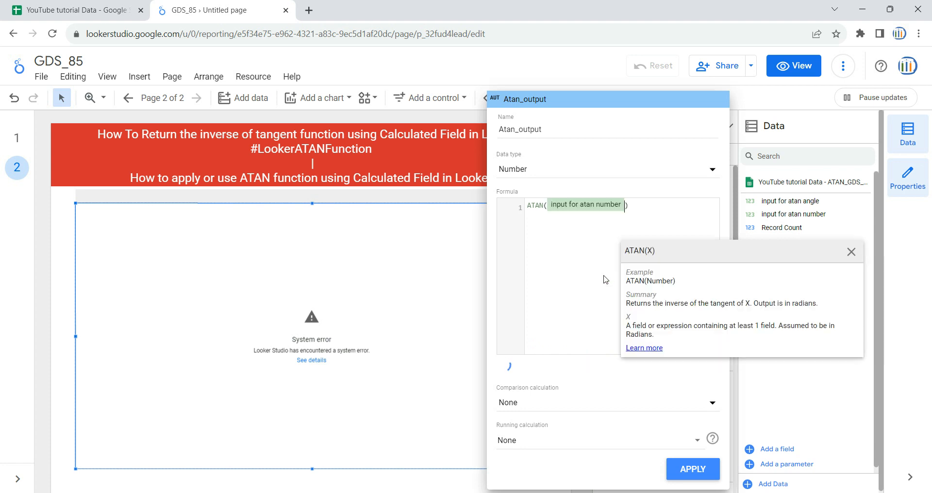
pyautogui.click(640, 208)
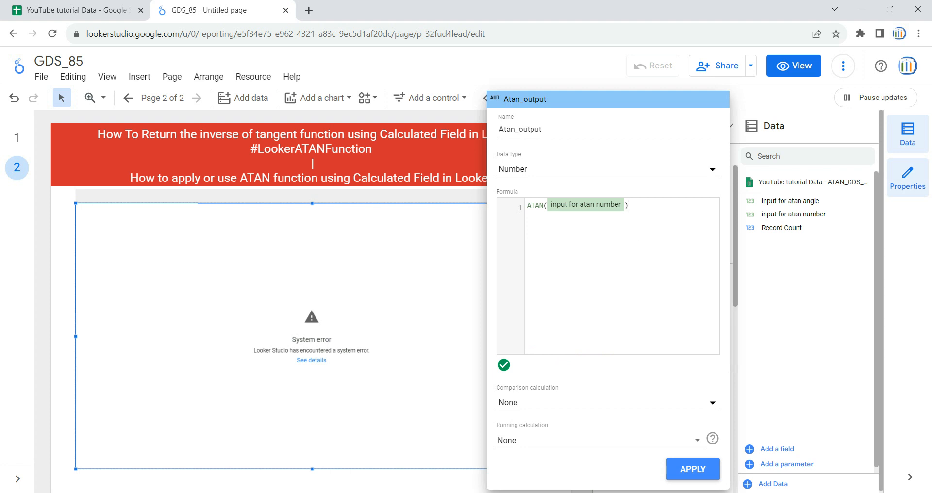
pyautogui.click(699, 470)
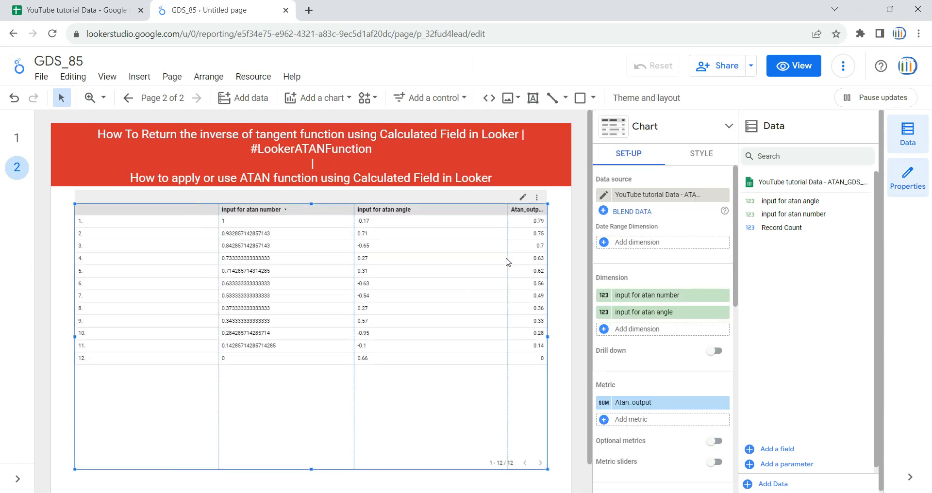
pyautogui.moveTo(508, 261); pyautogui.dragTo(426, 264)
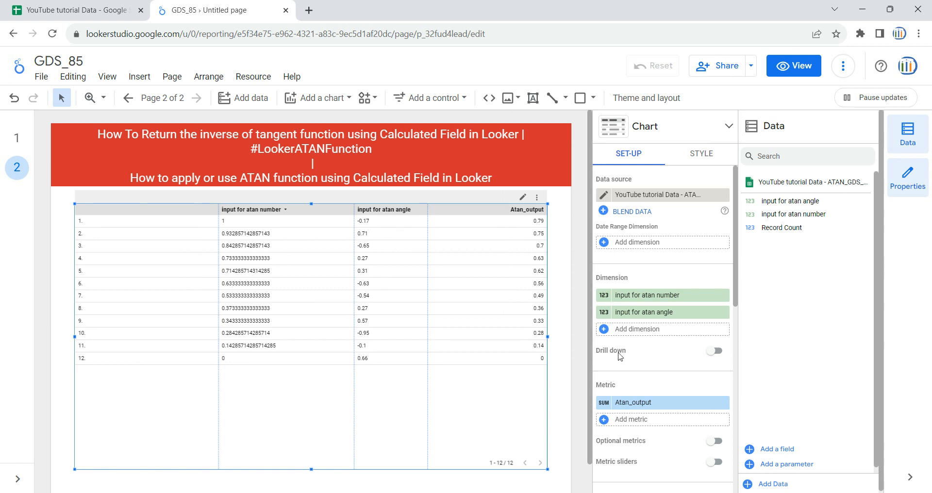
# Create a second calculated metric field for the table and name it atan_angle_output
pyautogui.click(624, 422)
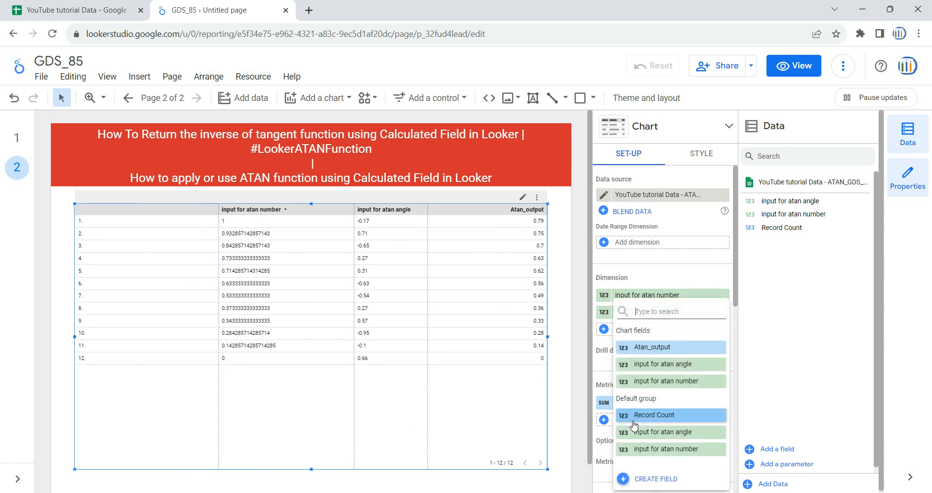
pyautogui.click(667, 481)
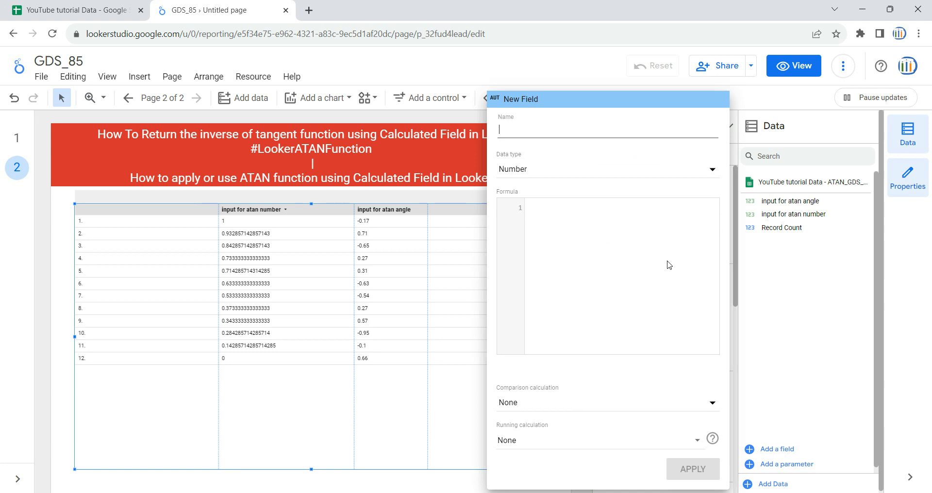
pyautogui.click(580, 134)
pyautogui.write('a')
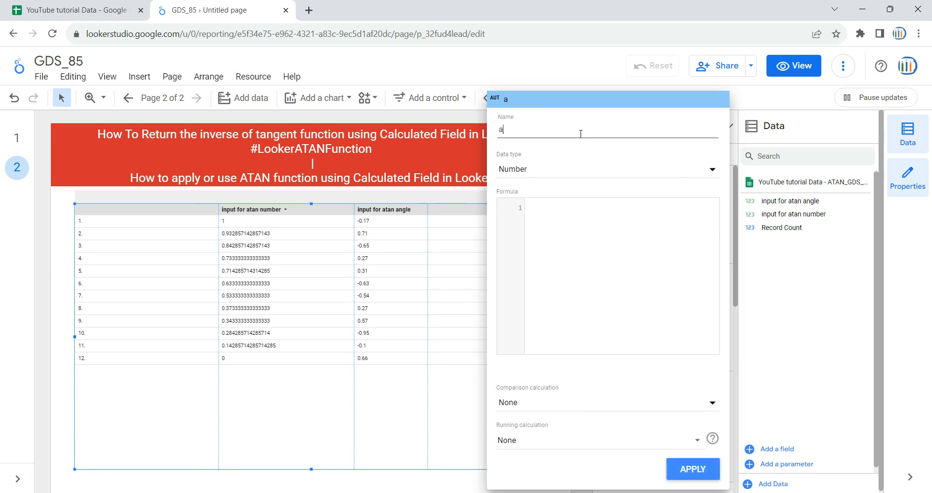
pyautogui.write('tan_angle_output')
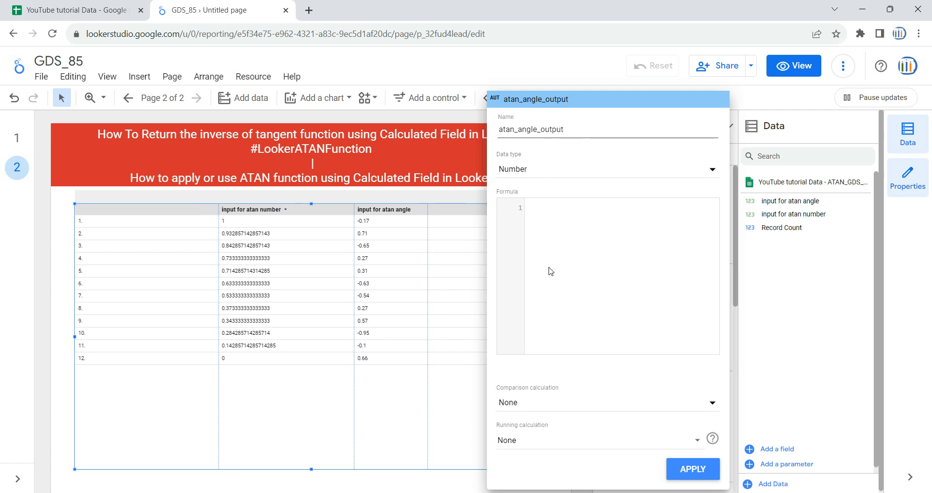
# Set the atan_angle_output formula to ATAN(input for atan angle), apply the field, and widen its column to fit the heading
pyautogui.click(585, 225)
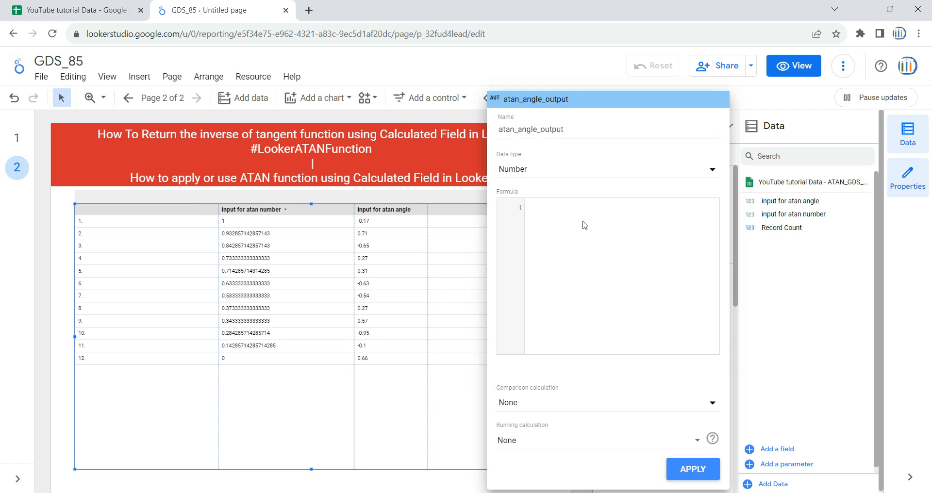
pyautogui.write('ata')
pyautogui.press('Return')
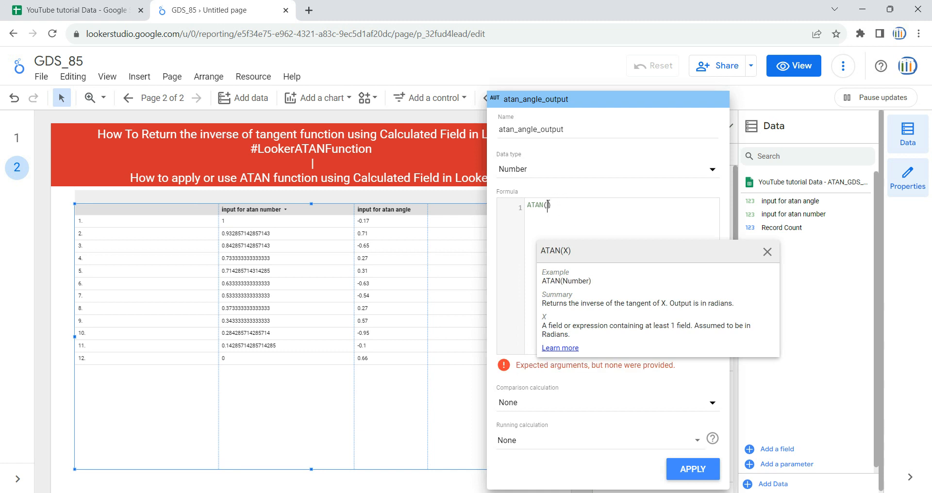
pyautogui.write('i')
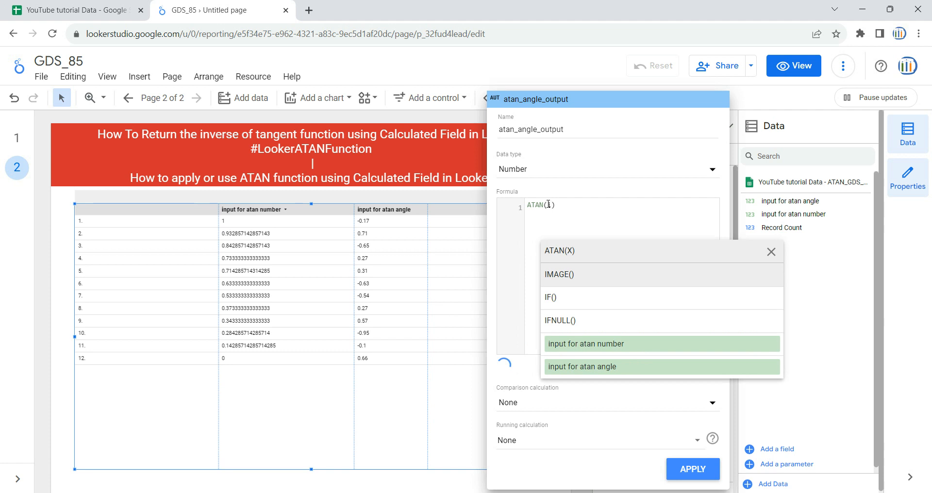
pyautogui.press('BackSpace')
pyautogui.write('input')
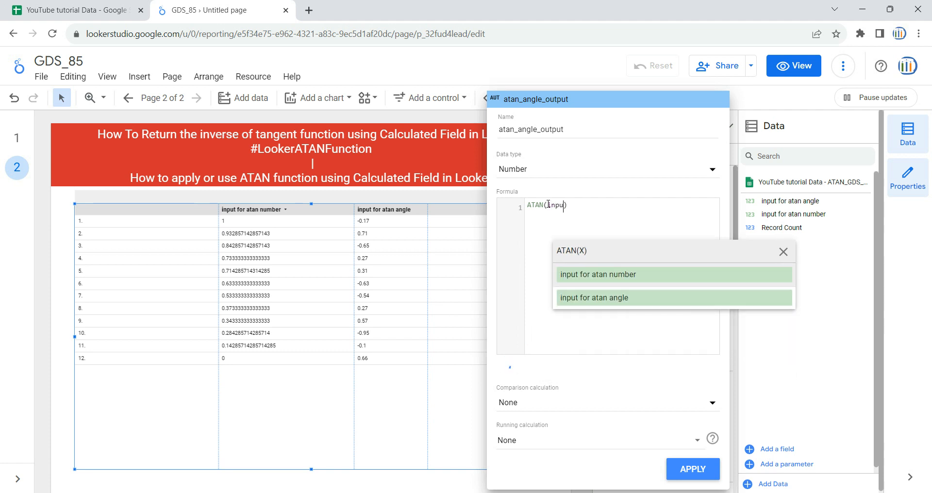
pyautogui.click(622, 296)
pyautogui.click(699, 469)
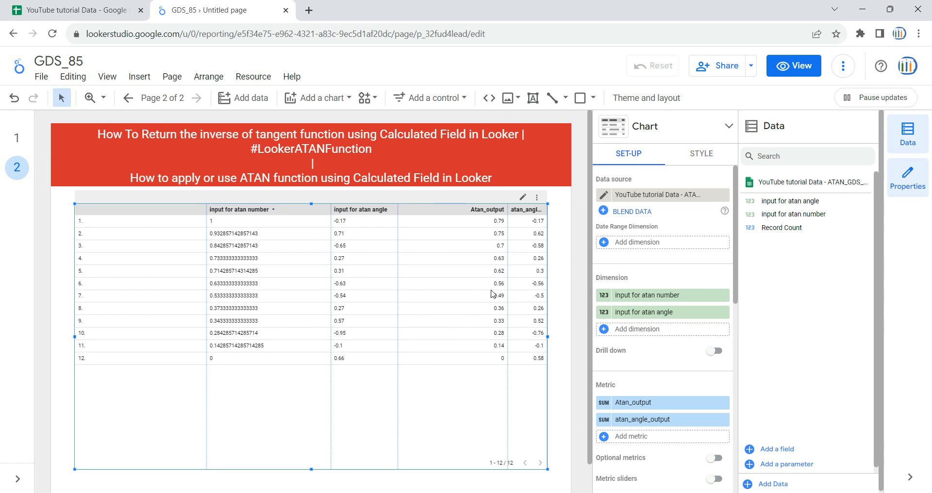
pyautogui.moveTo(508, 274); pyautogui.dragTo(473, 276)
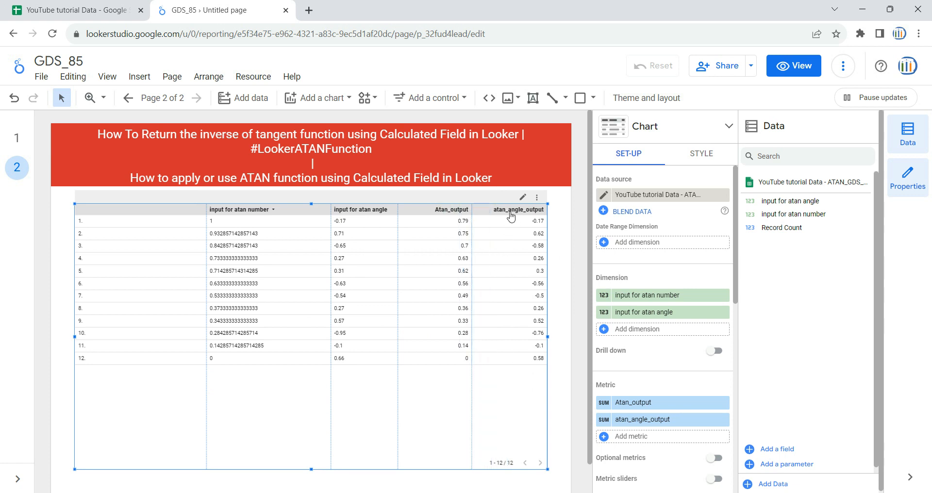